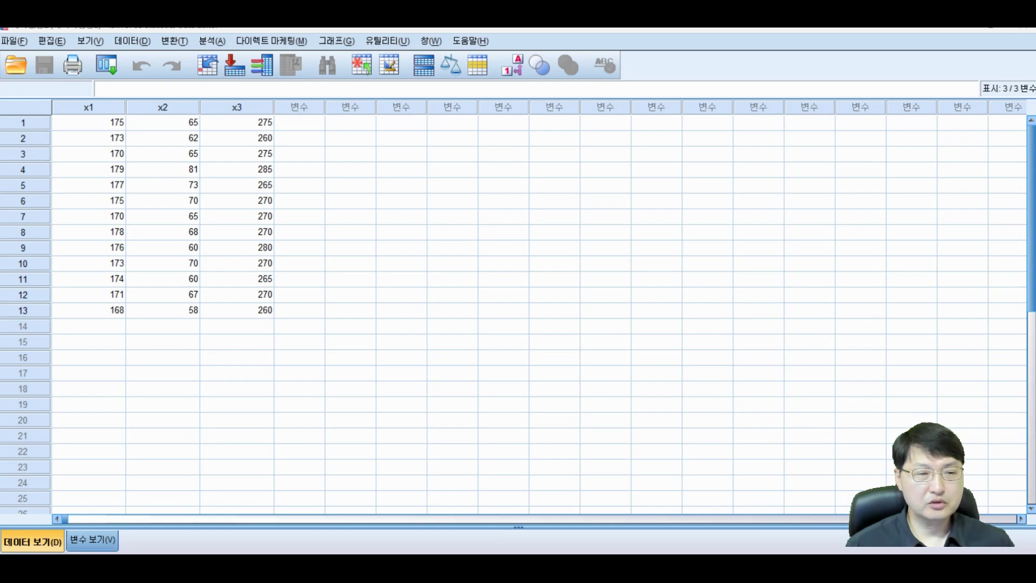
# Give variable x1 the description label 키 in the variable definitions
pyautogui.click(92, 540)
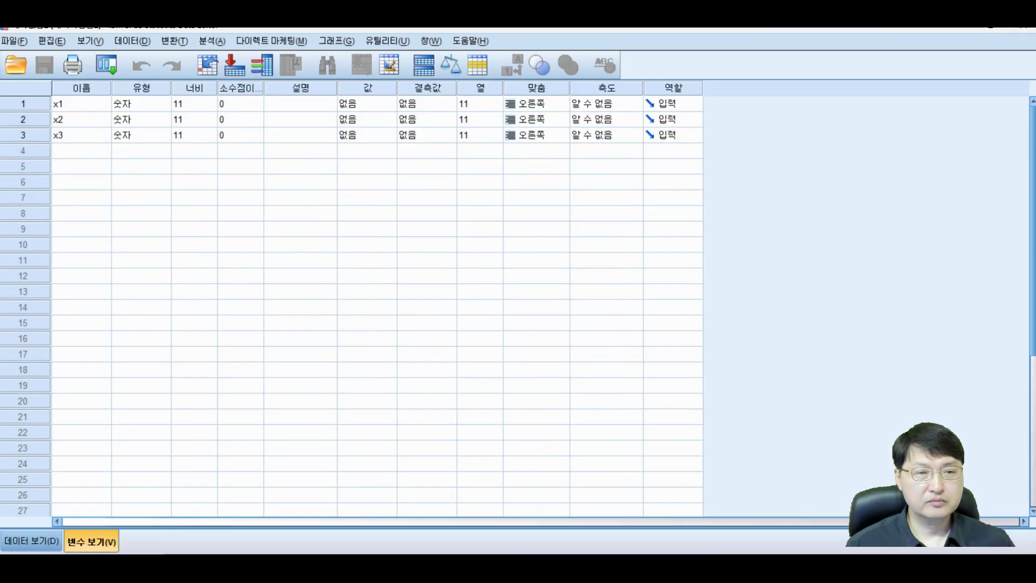
pyautogui.click(300, 103)
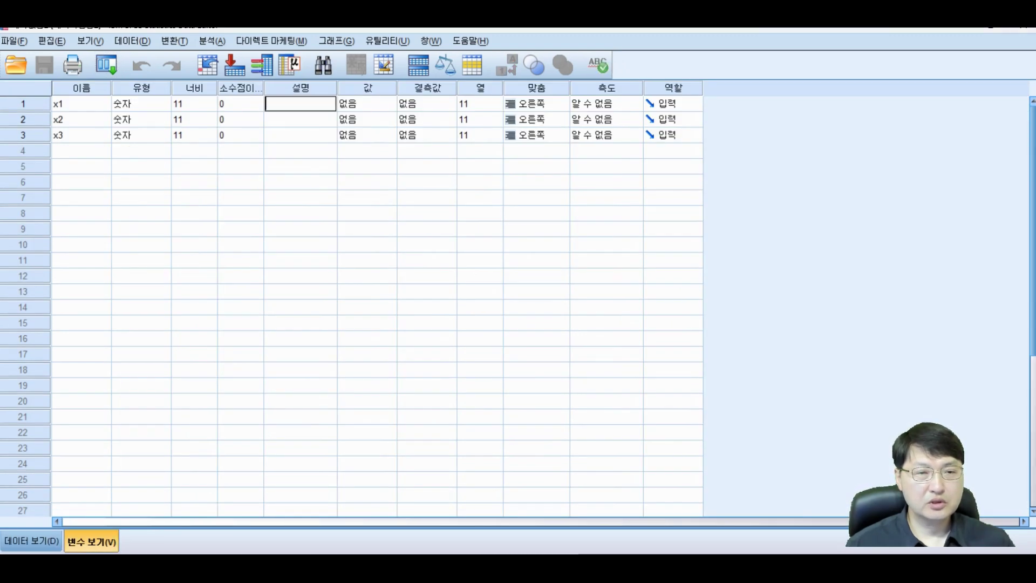
pyautogui.write('zl')
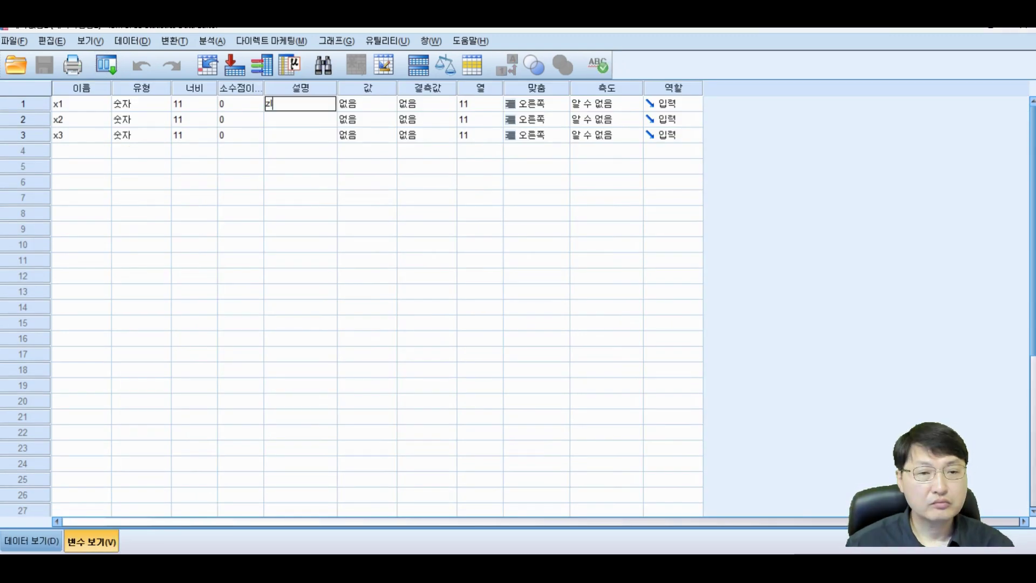
pyautogui.press('BackSpace')
pyautogui.press('BackSpace')
pyautogui.write('키')
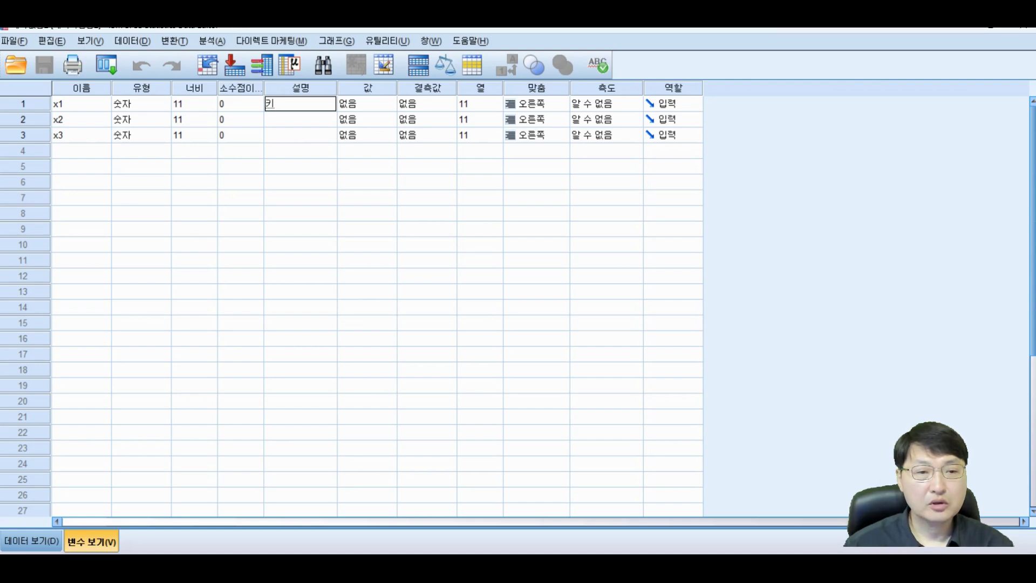
pyautogui.press('Return')
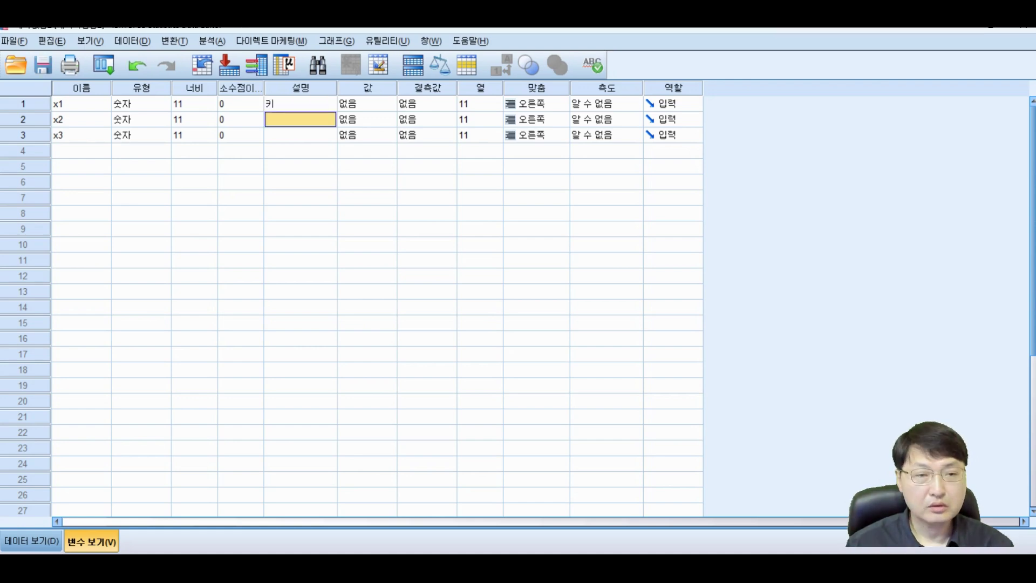
# Label variable x2 as 몸무게 in its description cell
pyautogui.write('몸쿠')
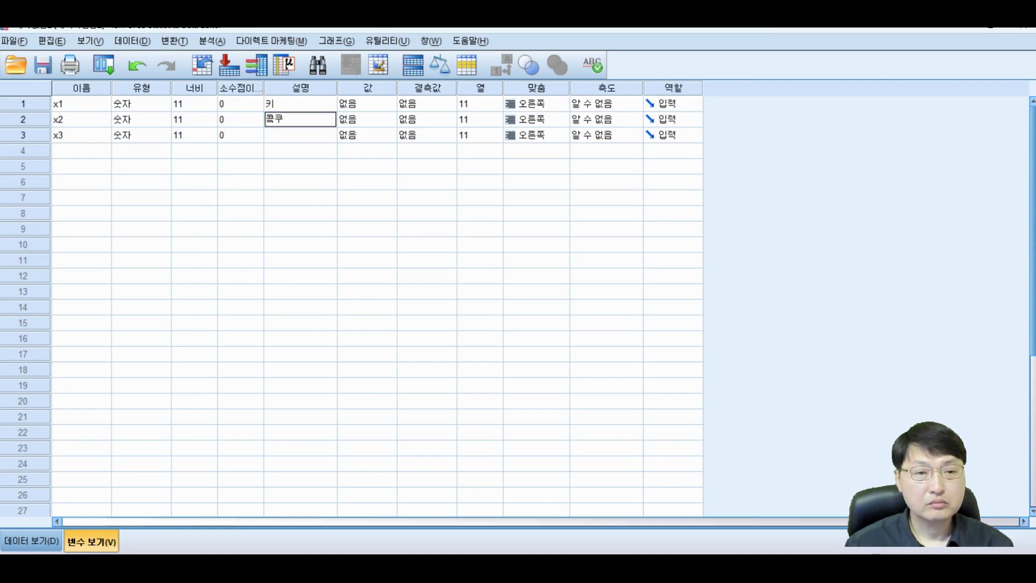
pyautogui.press('BackSpace')
pyautogui.press('BackSpace')
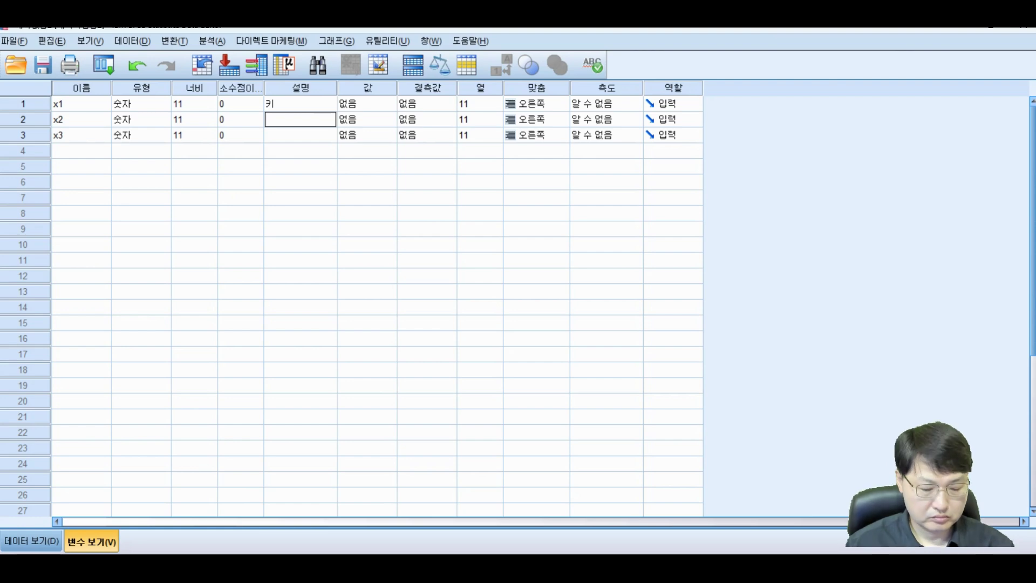
pyautogui.write('몸쿠')
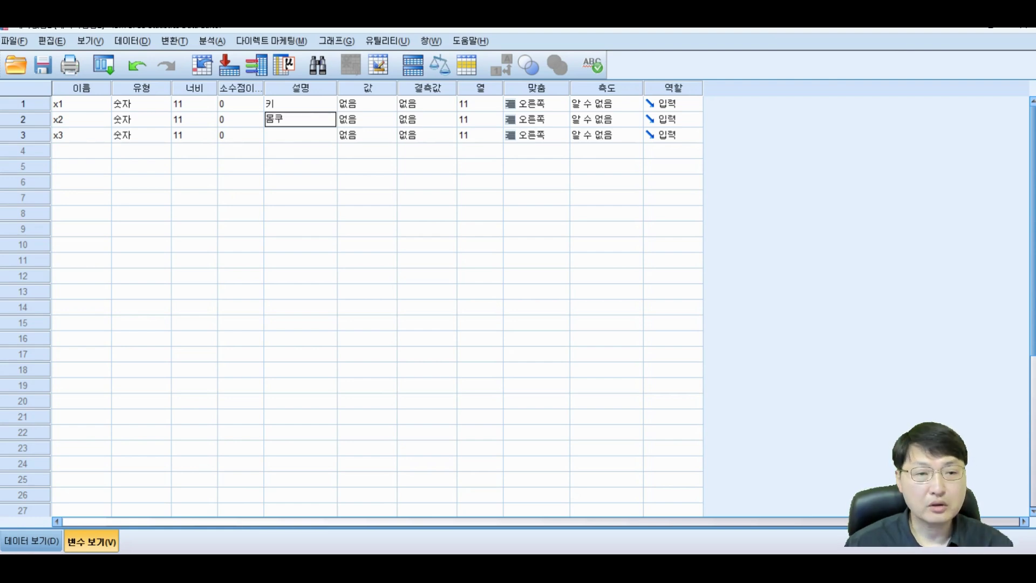
pyautogui.press('BackSpace')
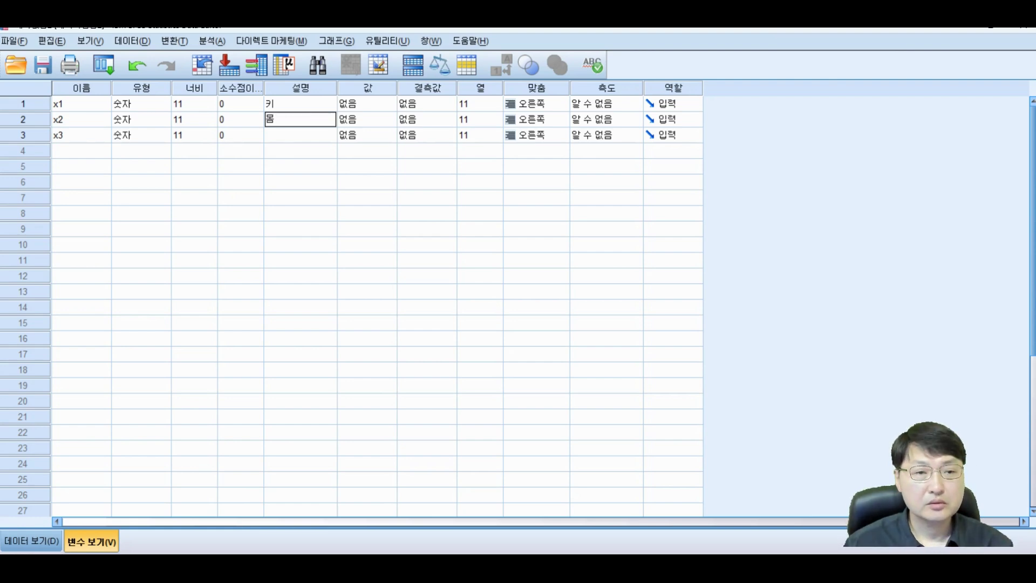
pyautogui.write('무')
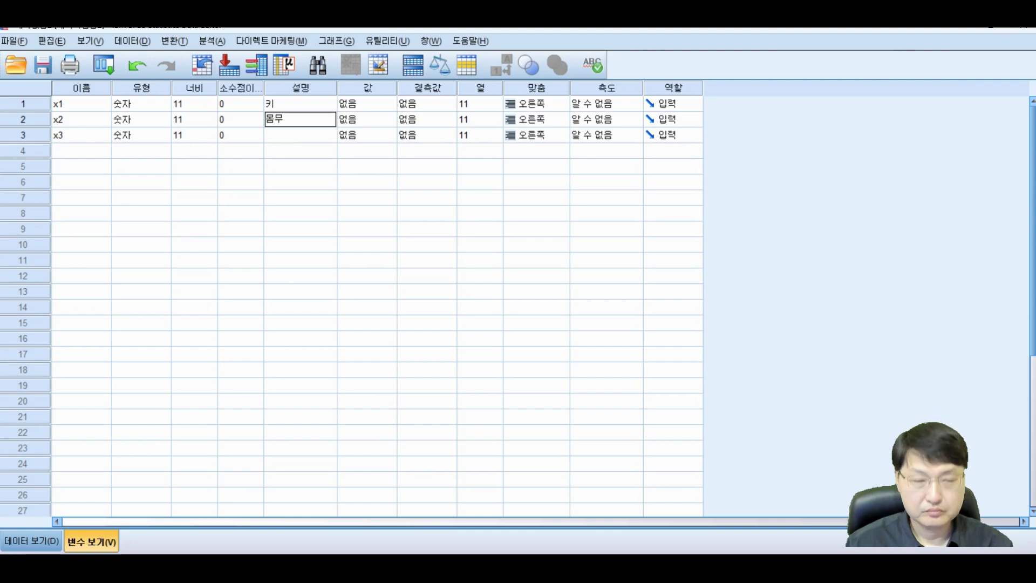
pyautogui.write('게')
pyautogui.press('Return')
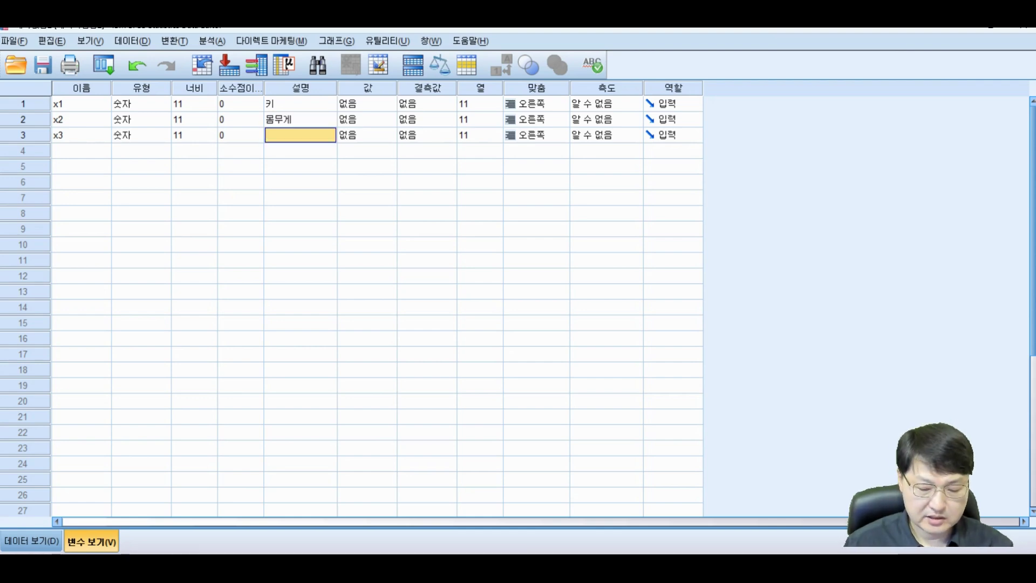
# Enter 발사이즈 as the description label of variable x3
pyautogui.write('발사이')
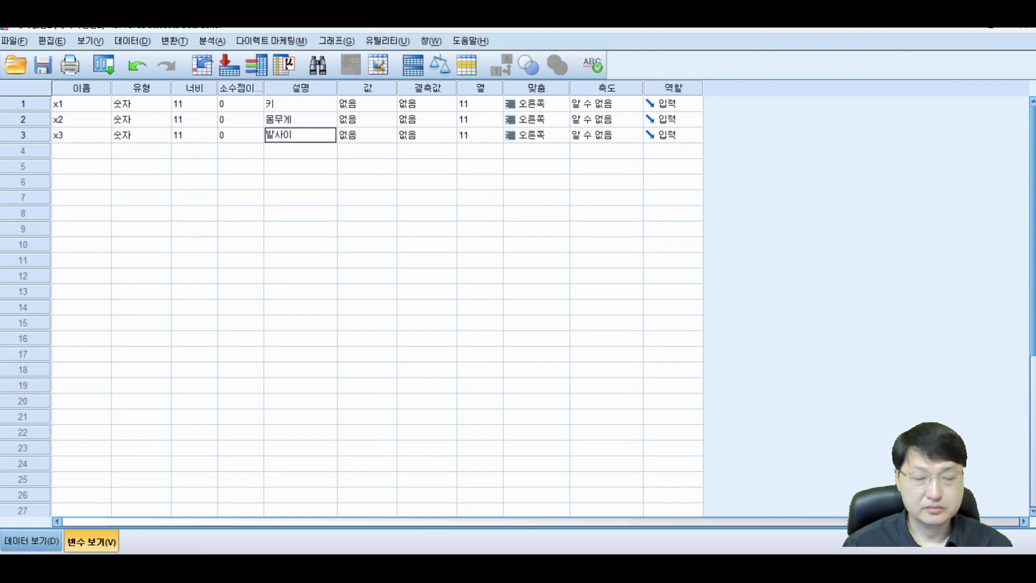
pyautogui.write('즈')
pyautogui.press('Return')
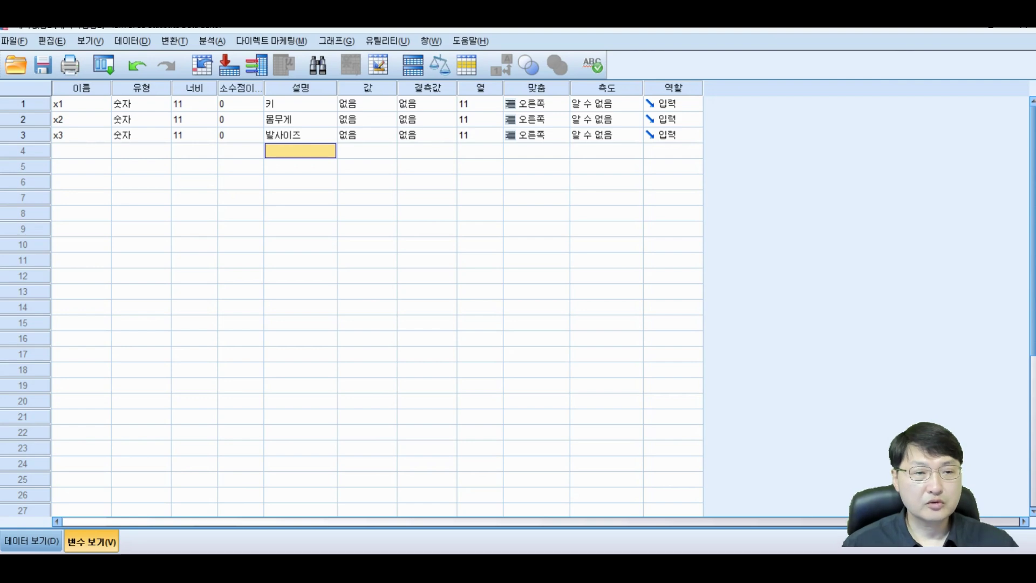
pyautogui.click(300, 166)
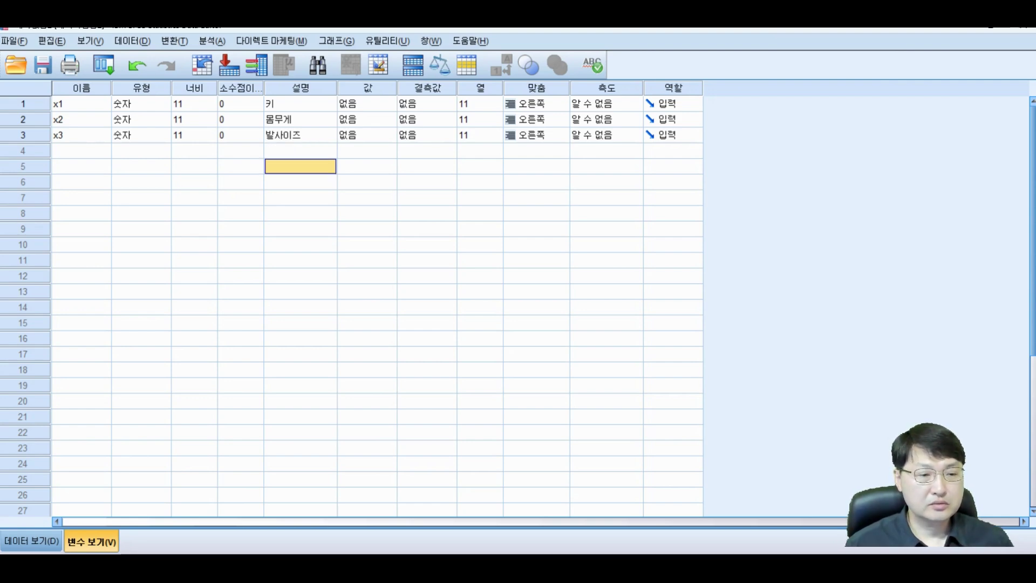
# Set up a bivariate correlation analysis with 키 [x1], 몸무게 [x2] and 발사이즈 [x3] as its variables
pyautogui.click(31, 541)
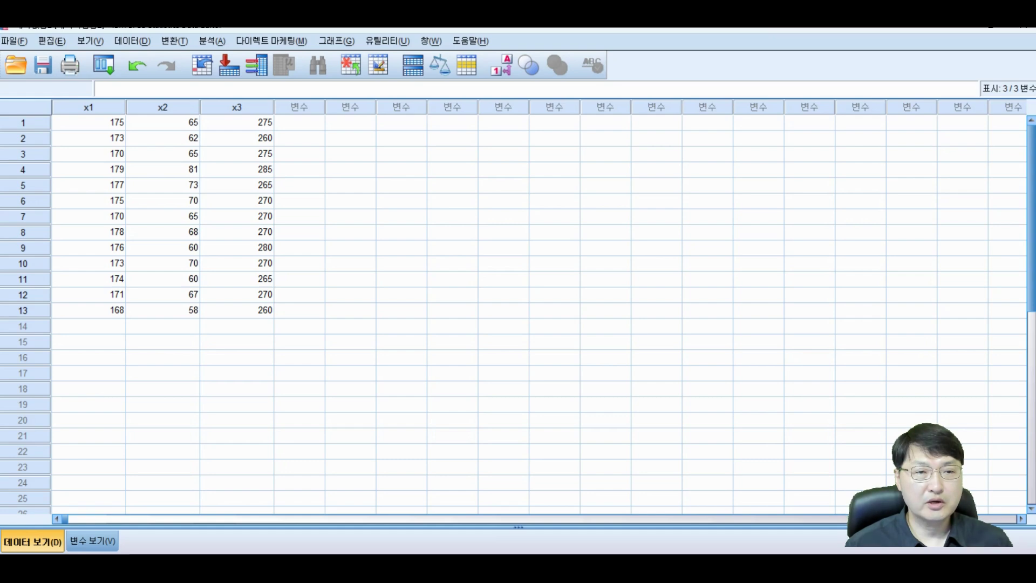
pyautogui.click(212, 41)
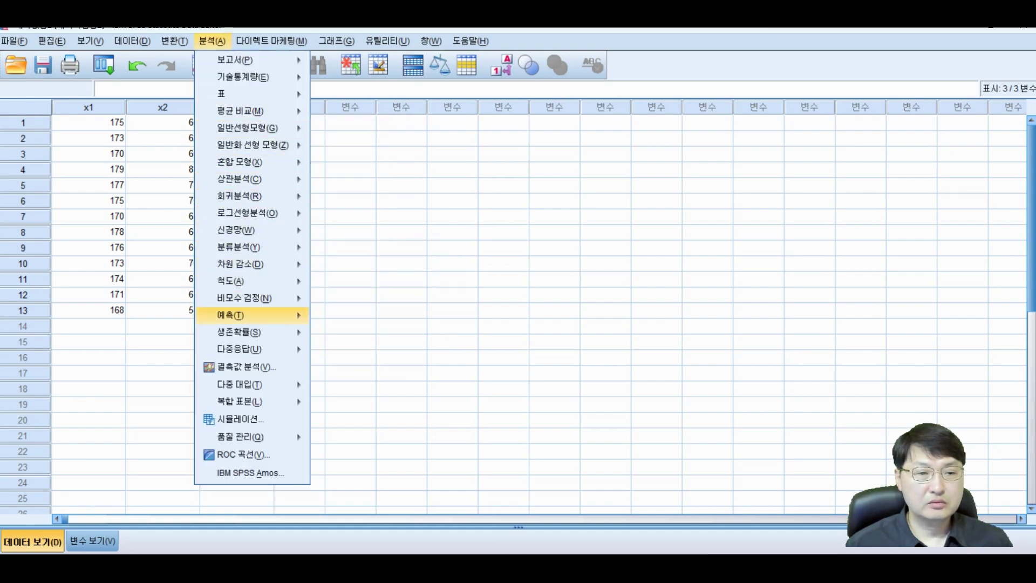
pyautogui.moveTo(239, 178)
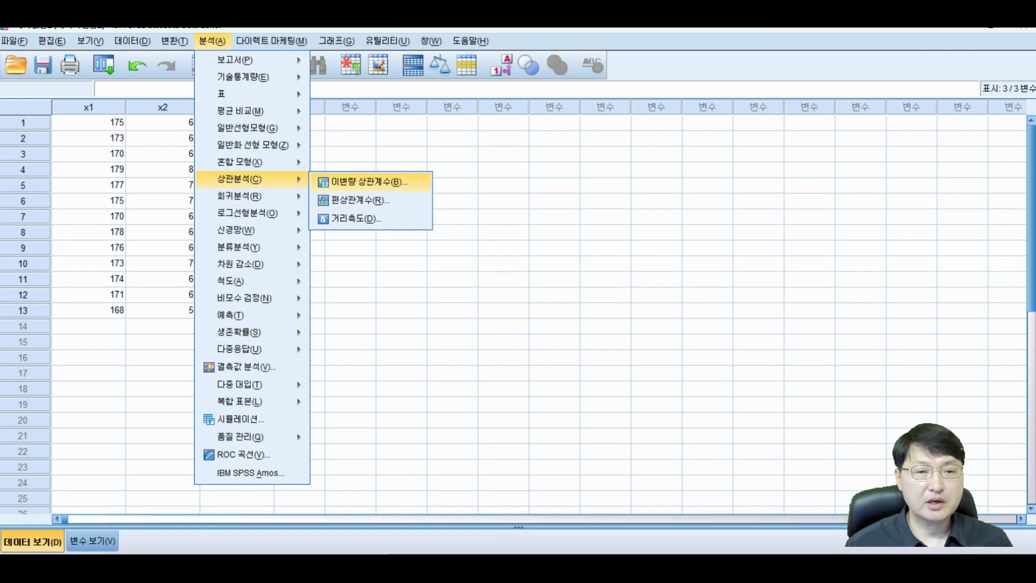
pyautogui.click(369, 182)
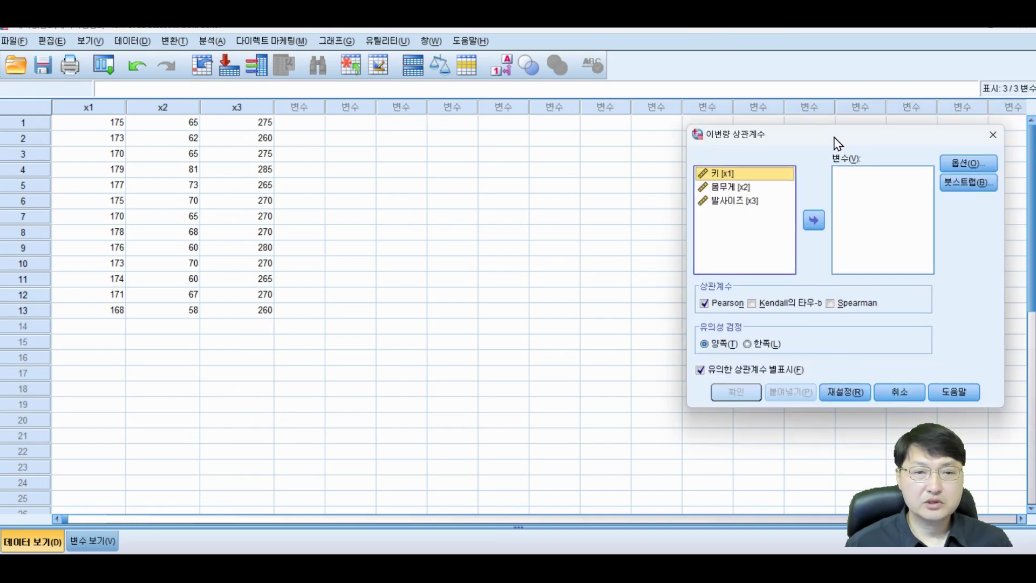
pyautogui.moveTo(842, 145); pyautogui.dragTo(545, 157)
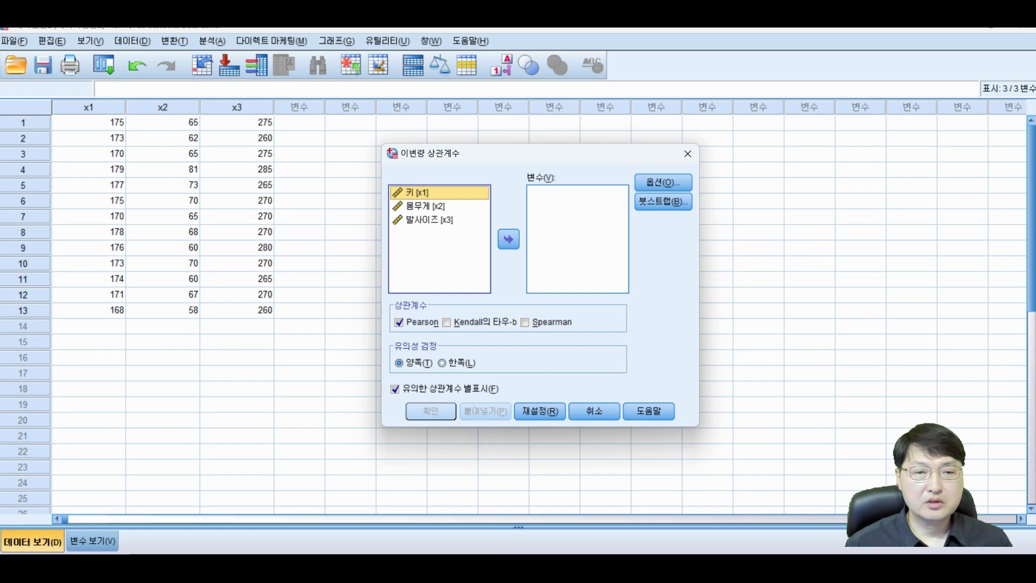
pyautogui.click(508, 239)
pyautogui.click(425, 192)
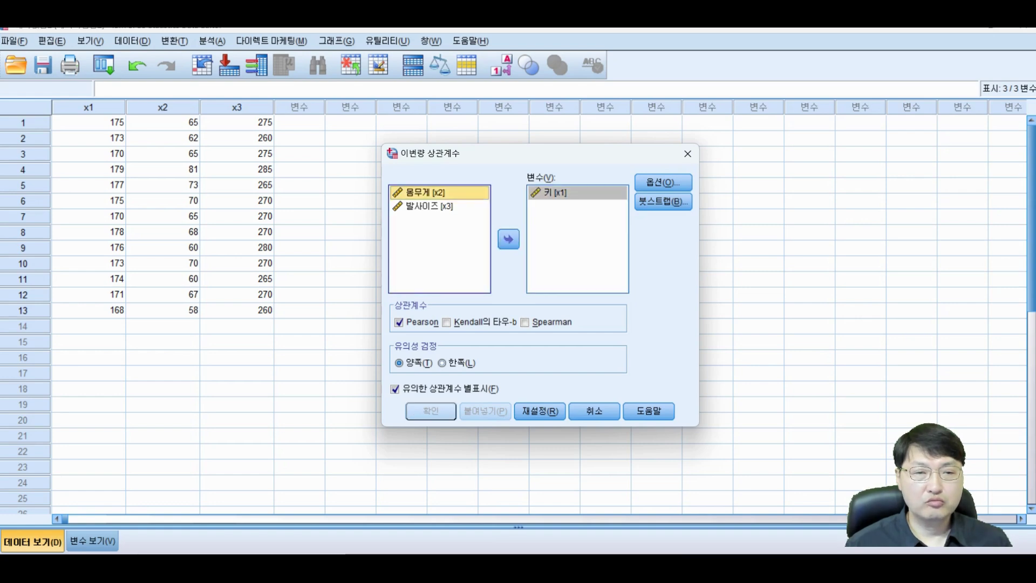
pyautogui.click(508, 239)
pyautogui.click(425, 192)
pyautogui.click(508, 239)
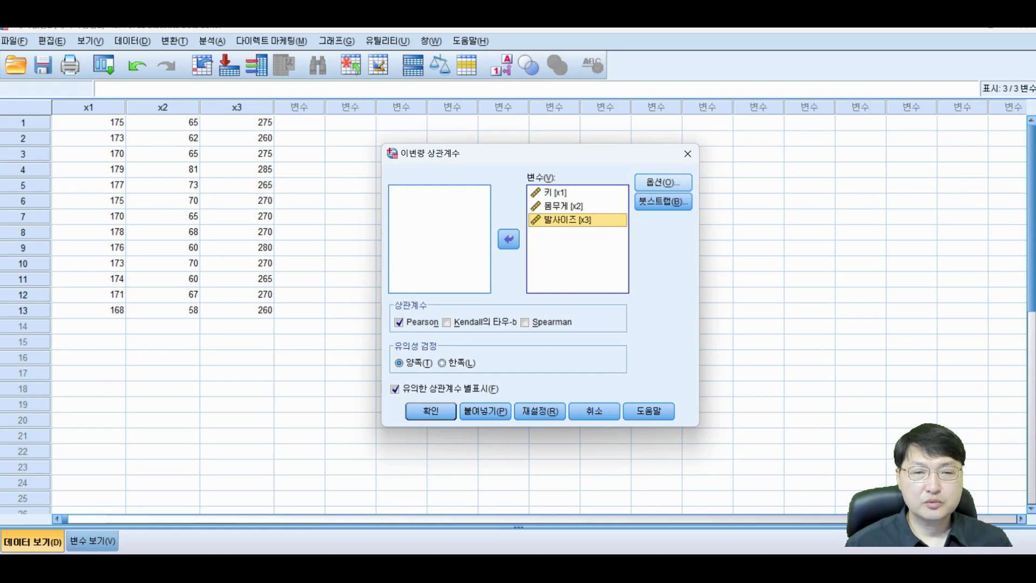
# Include means and standard deviations in the correlation options and run the analysis
pyautogui.hotkey('alt', 'o')
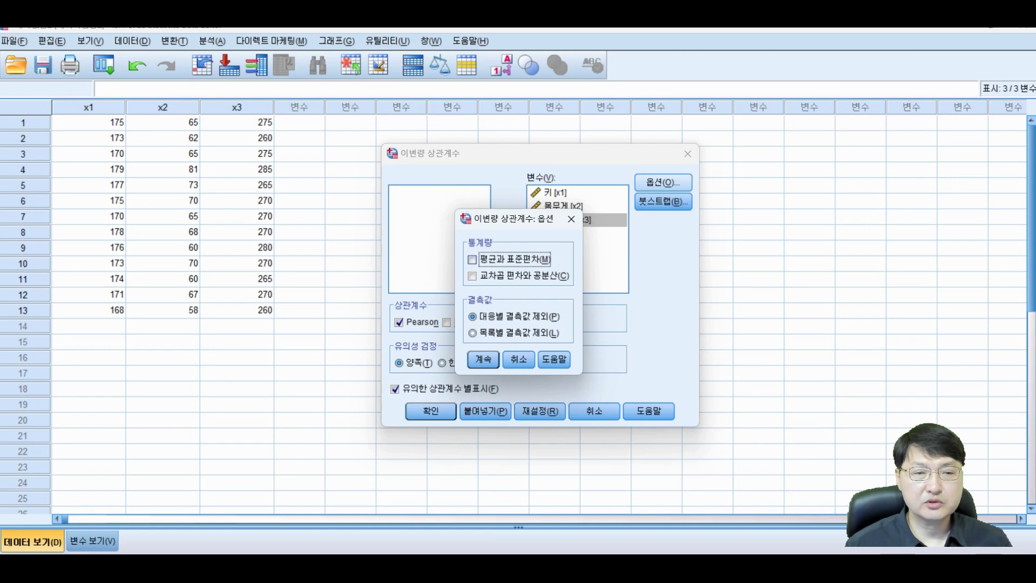
pyautogui.press('space')
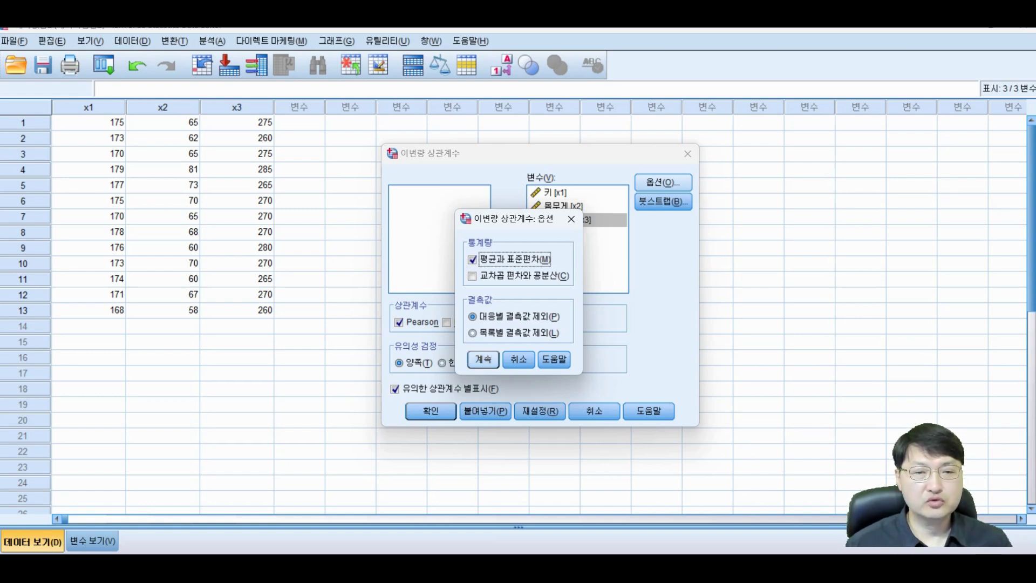
pyautogui.click(483, 359)
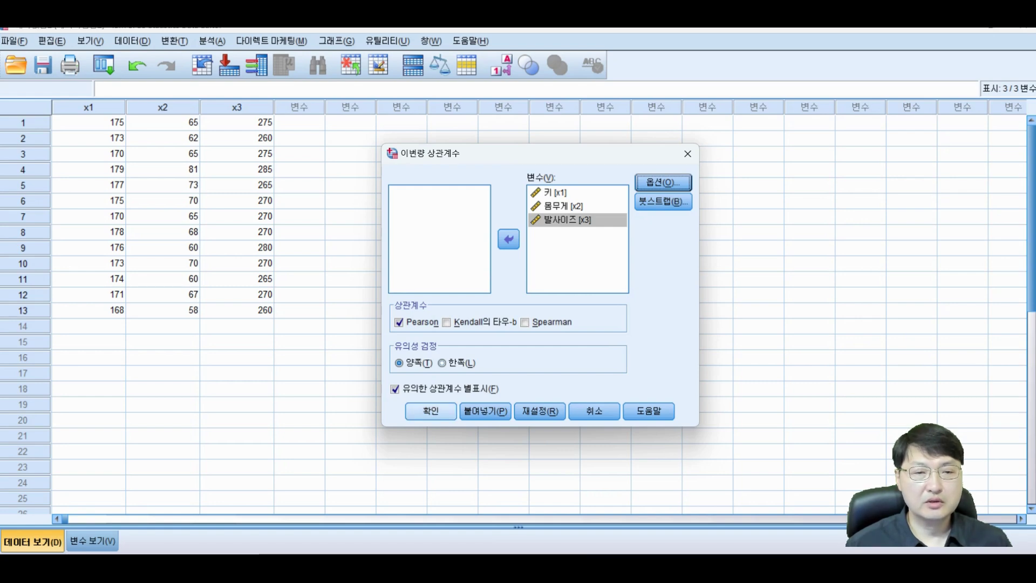
pyautogui.click(430, 411)
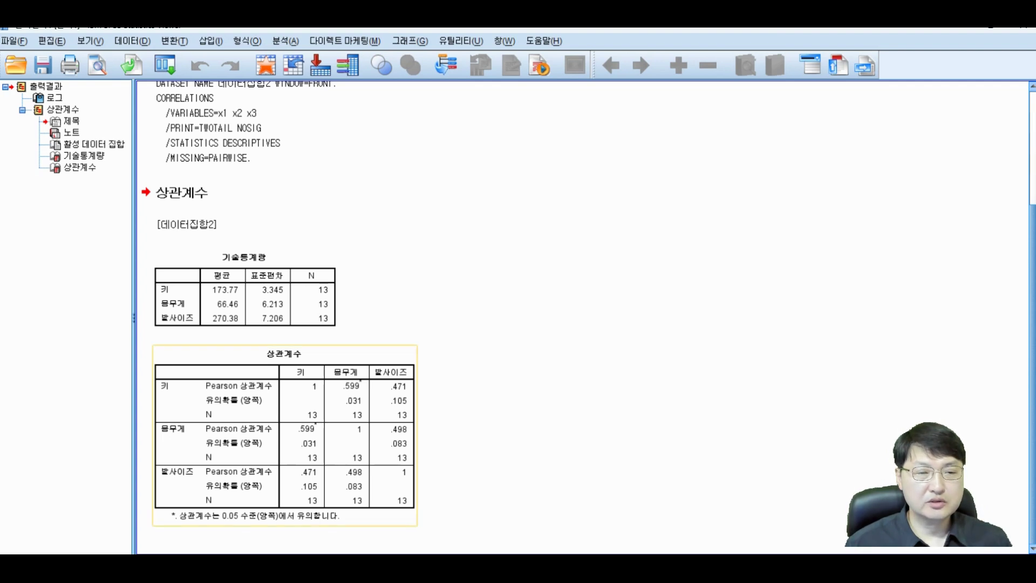
pyautogui.click(284, 431)
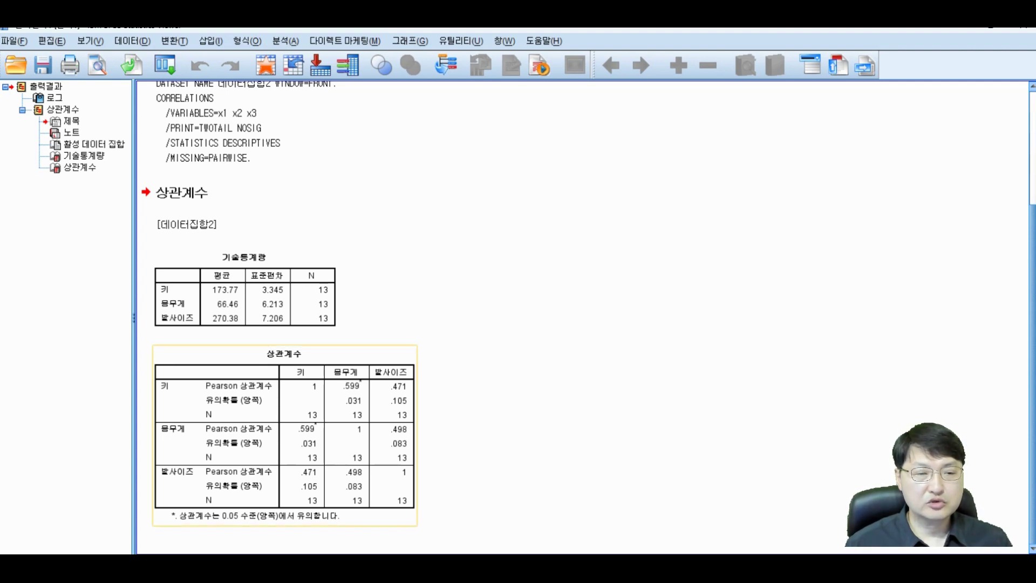
pyautogui.press('Escape')
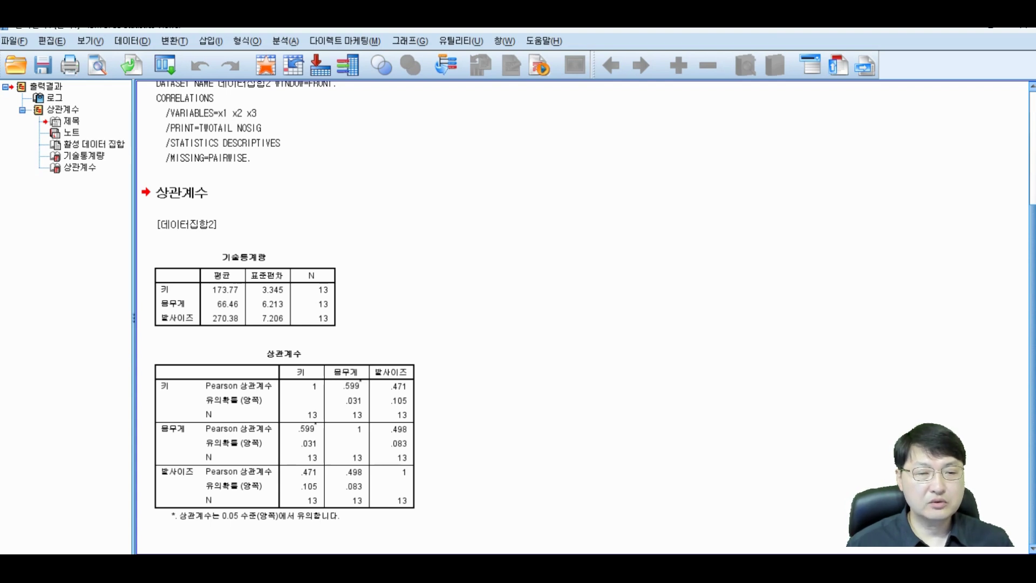
pyautogui.click(284, 431)
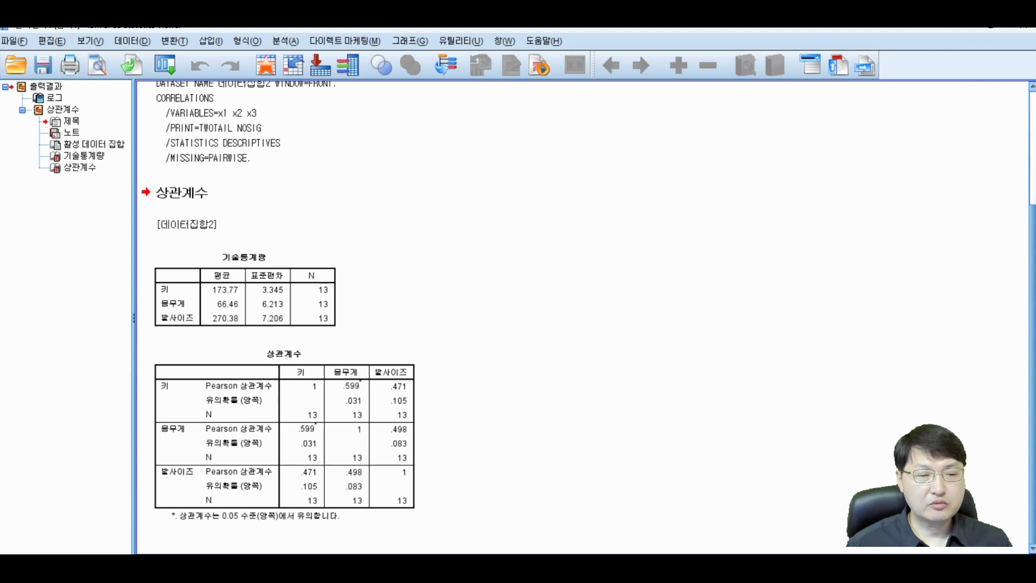
pyautogui.click(284, 432)
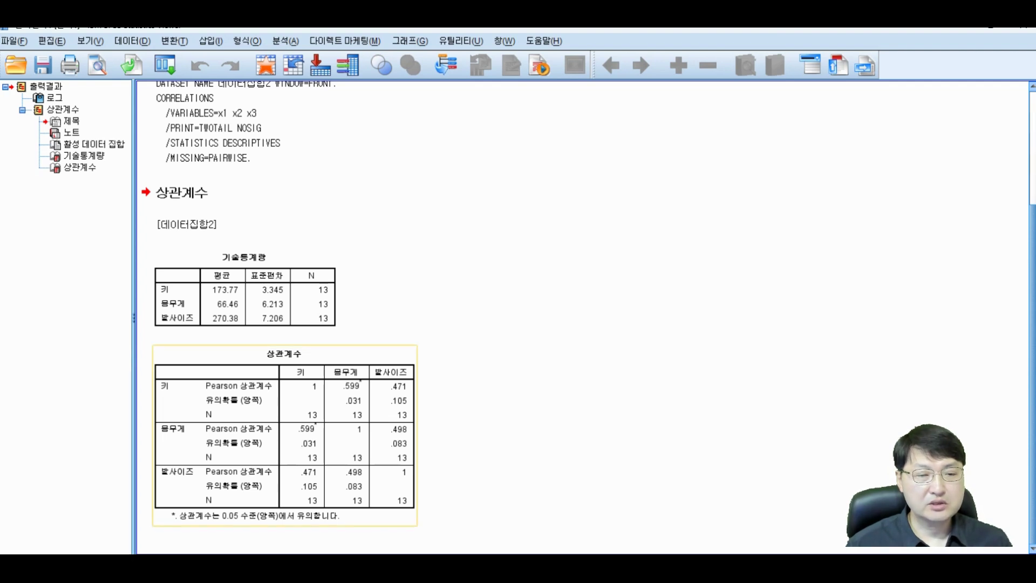